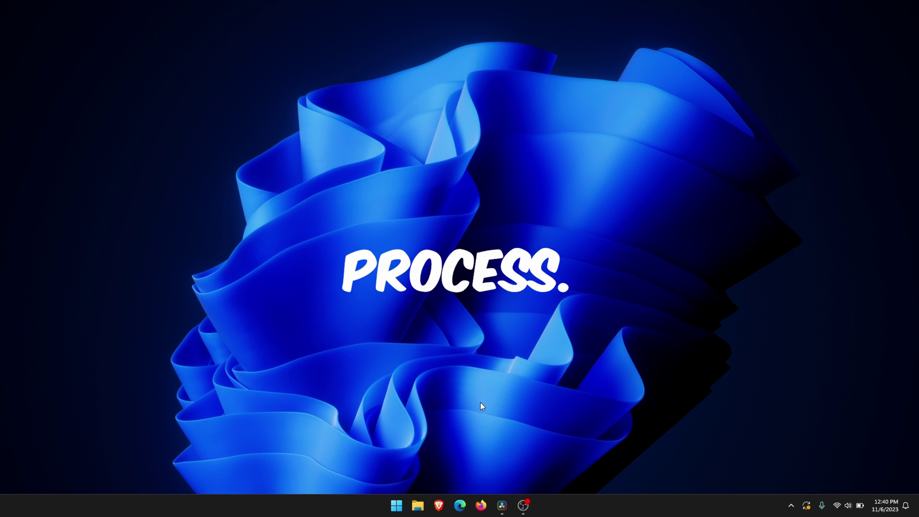
Bring Resolve back and run Audio Transcription > Transcribe on the Discord tutorial clip
click(502, 506)
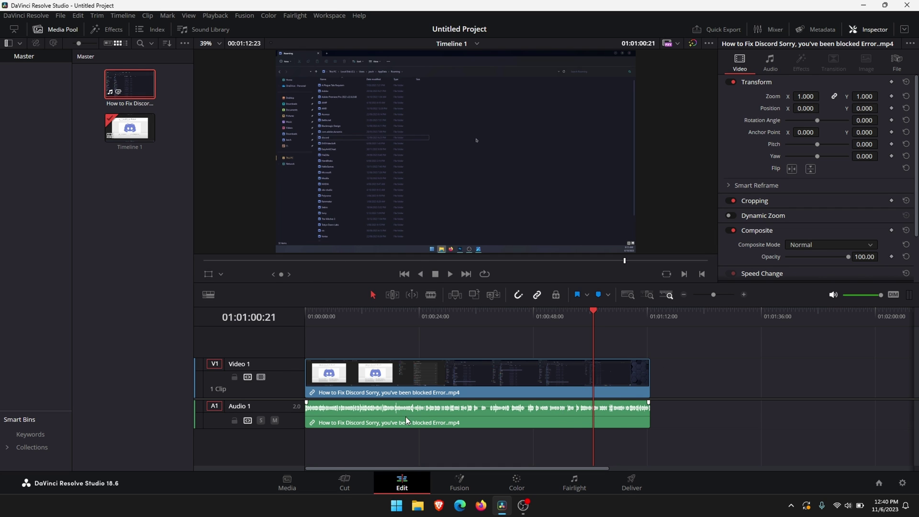
click(130, 84)
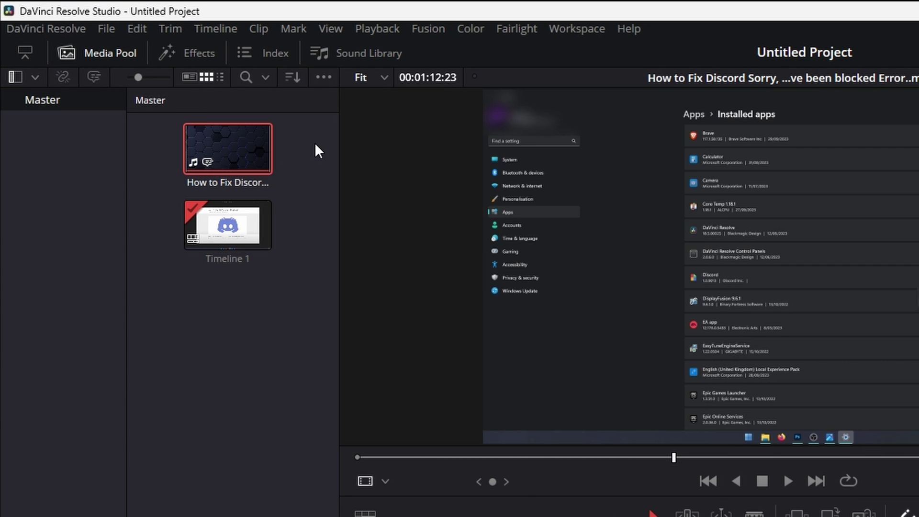
right_click(230, 137)
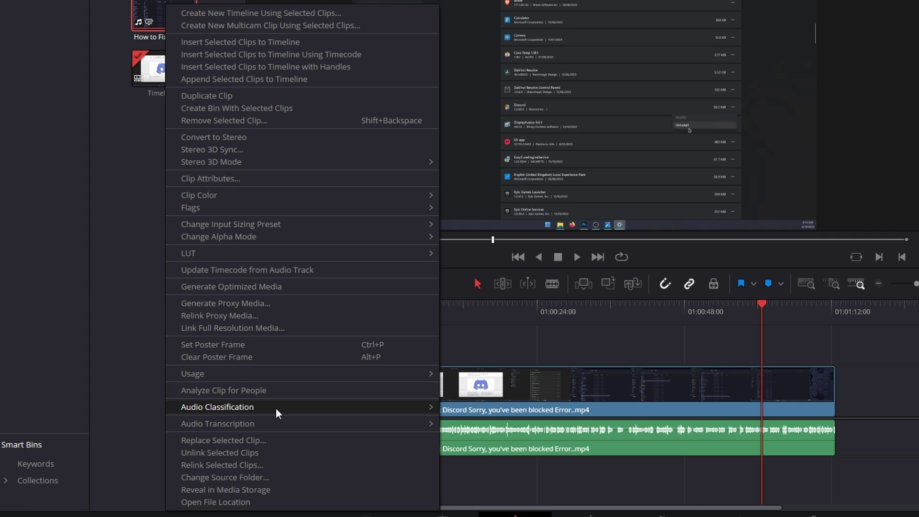
mouse_move(248, 426)
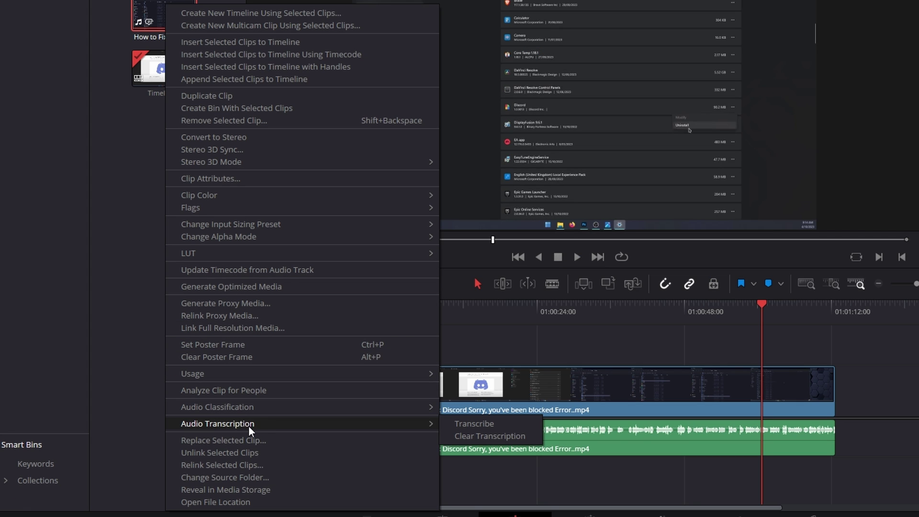
click(484, 424)
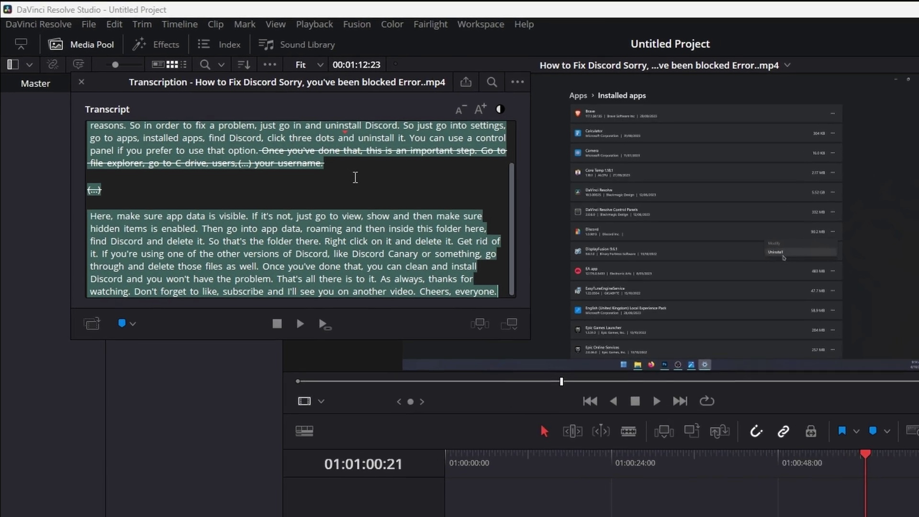
Restore the struck-out passage from 'Once you've done that' through 'your username'
scroll(294, 151, up, 3)
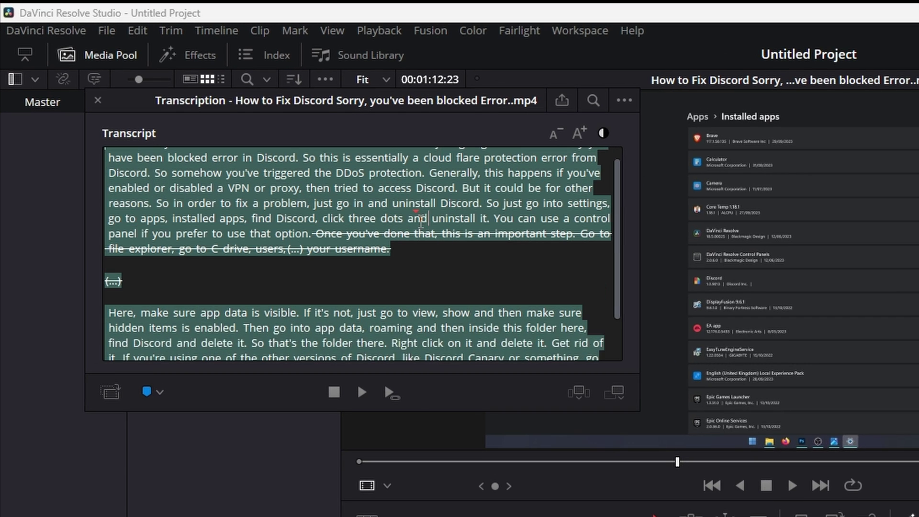
click(329, 202)
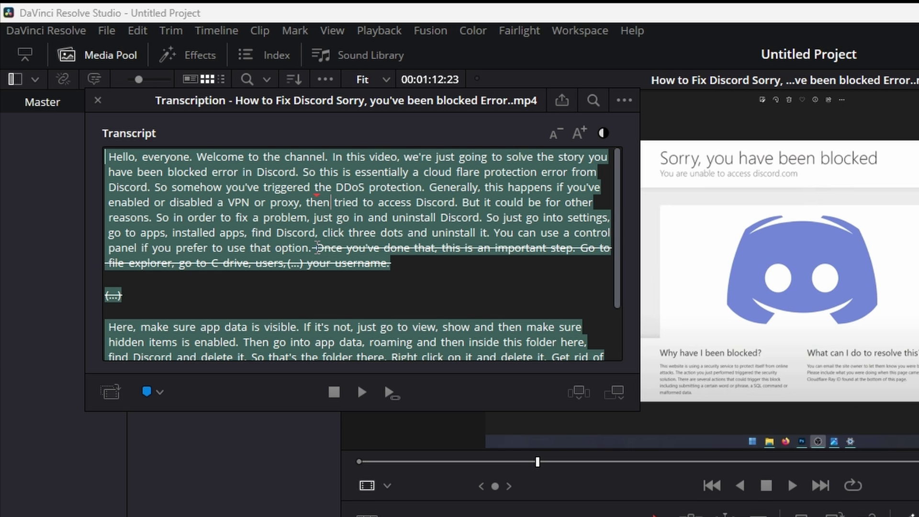
click(117, 296)
mouse_move(192, 286)
mouse_down()
mouse_move(168, 240)
mouse_move(178, 247)
mouse_up()
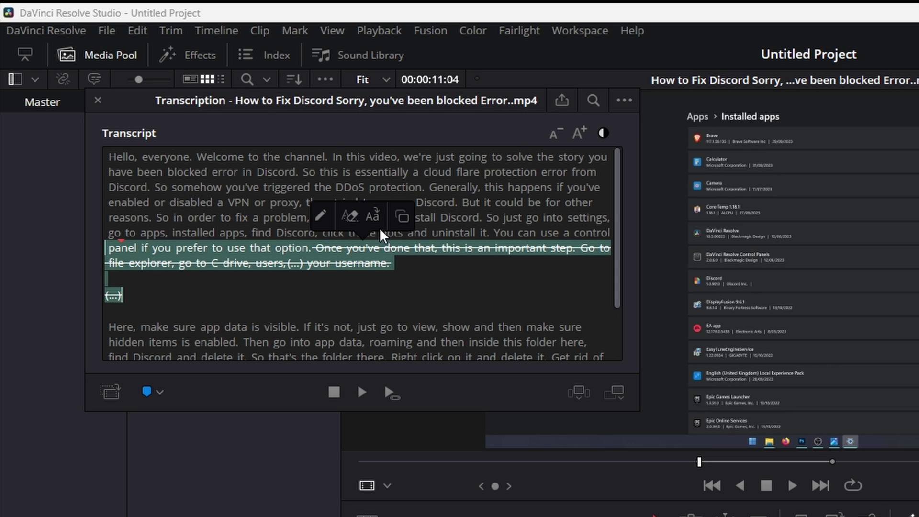
click(372, 216)
Check playback at 'username' and select the following (...) silence marker
click(384, 269)
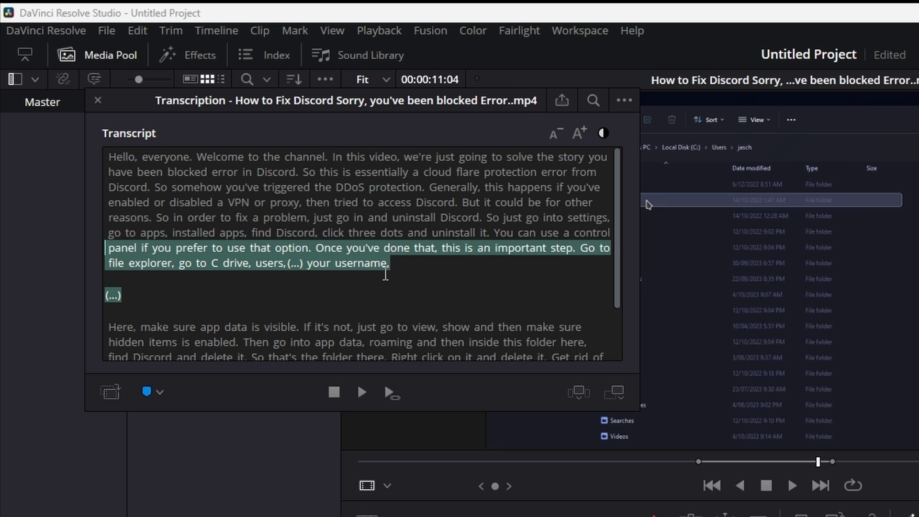
click(126, 297)
click(112, 296)
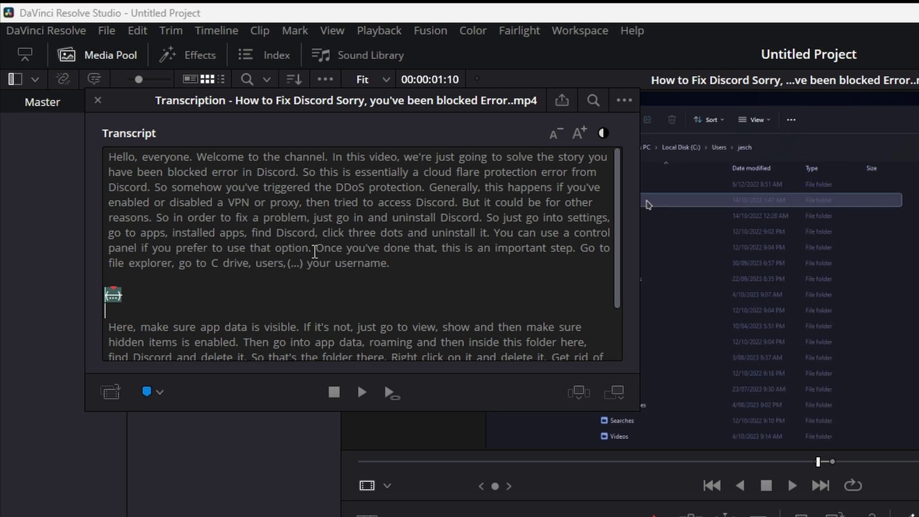
drag(314, 249, 386, 266)
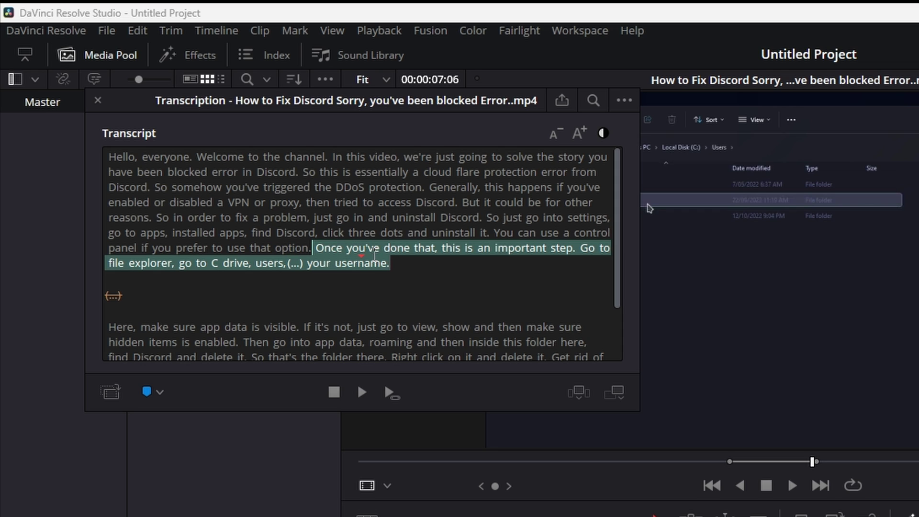
mouse_move(366, 251)
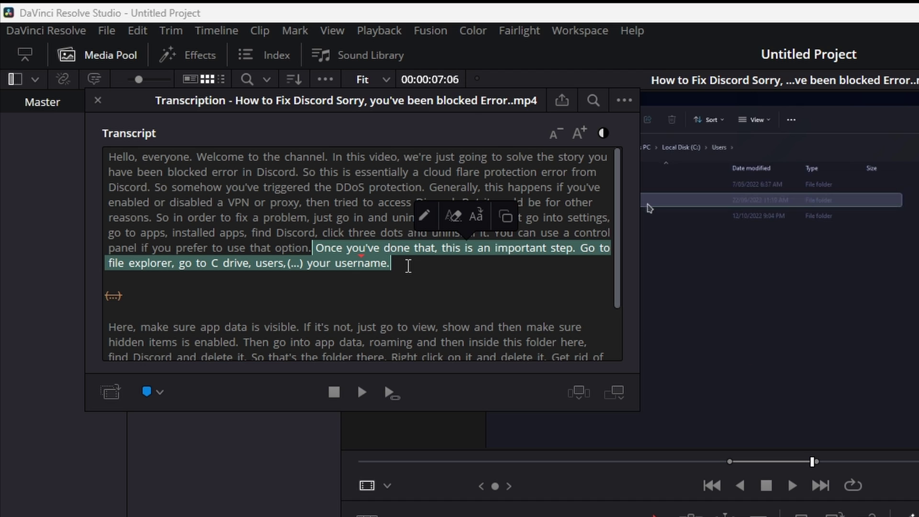
key(Delete)
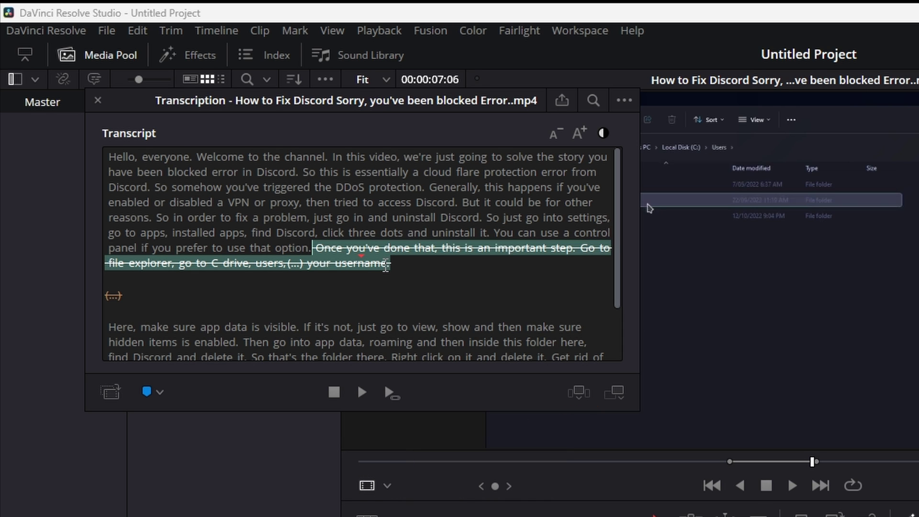
key(ctrl+z)
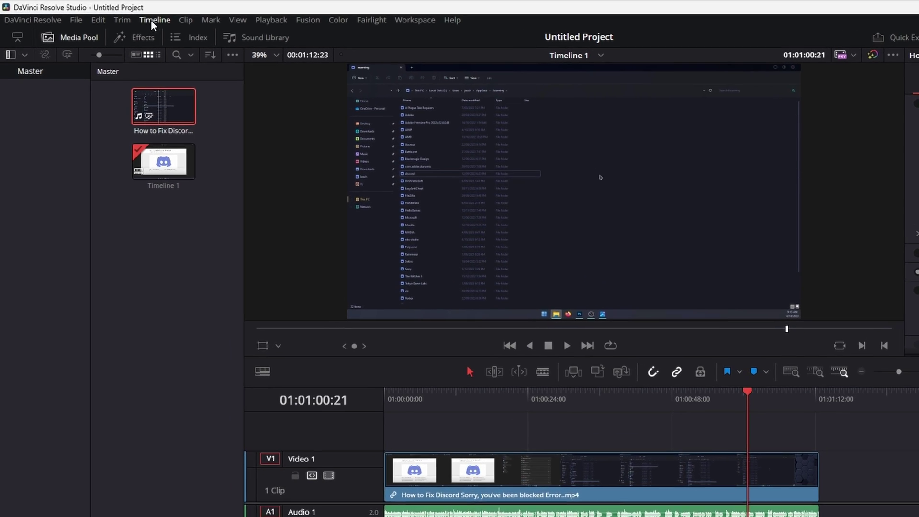
Open the tutorial clip and start Timeline > Create Subtitles from Audio
double_click(146, 83)
click(176, 24)
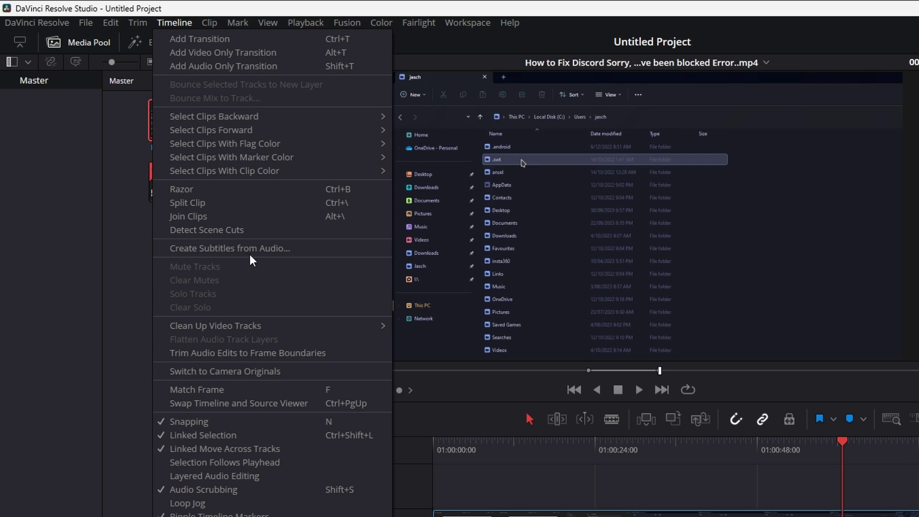
click(306, 248)
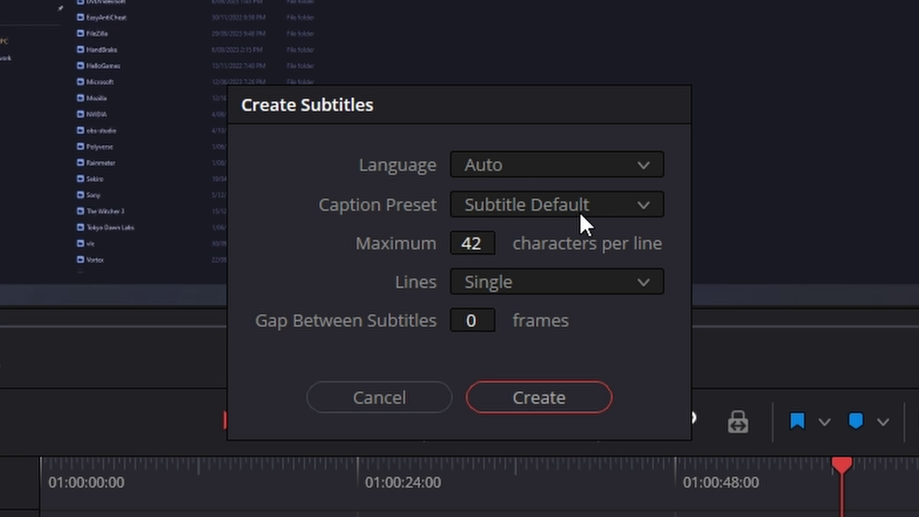
Keep the Subtitle Default preset, with maximum 1 character per line and single lines
click(638, 208)
click(660, 207)
double_click(487, 246)
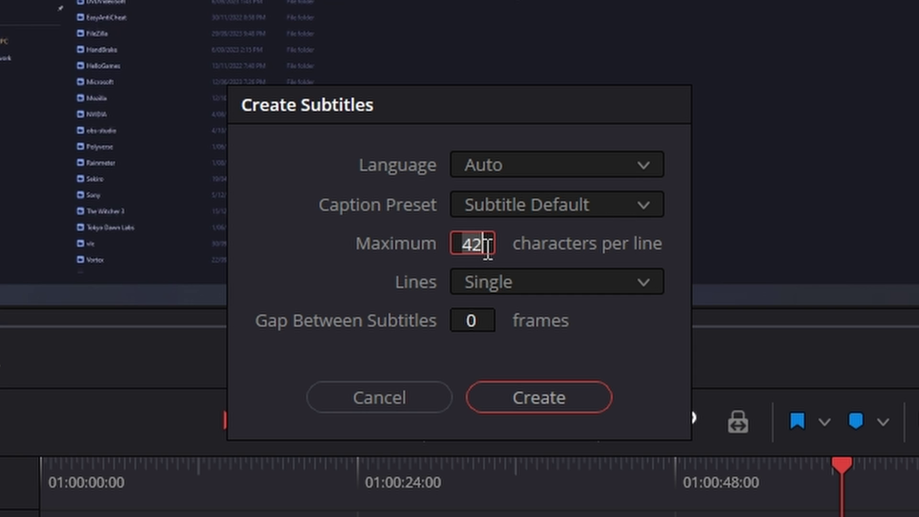
text(1)
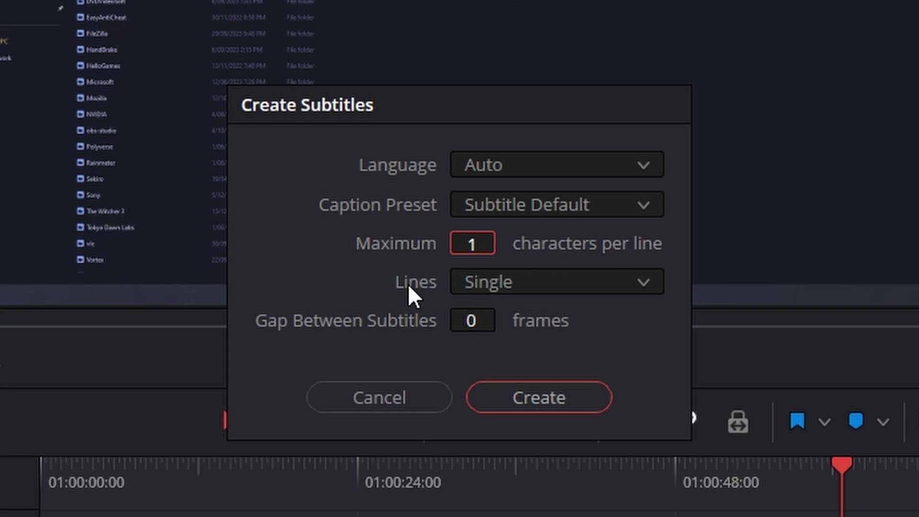
click(635, 289)
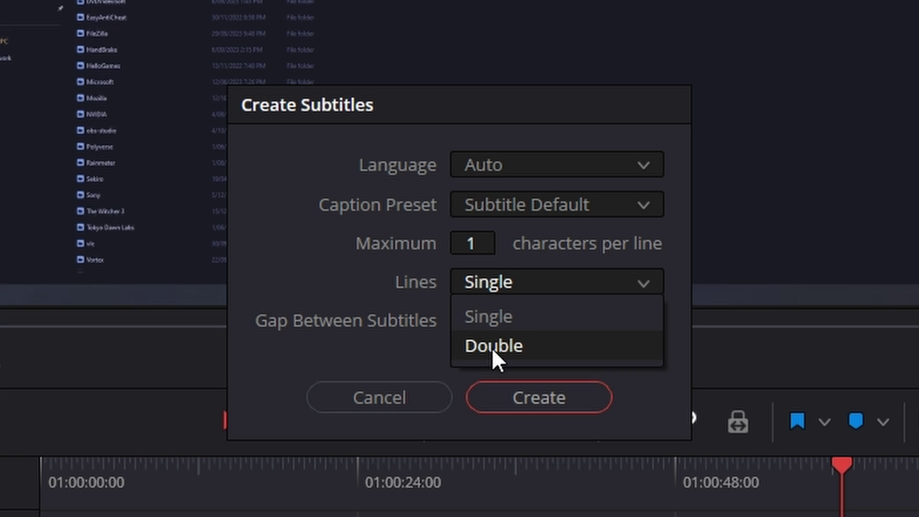
click(501, 318)
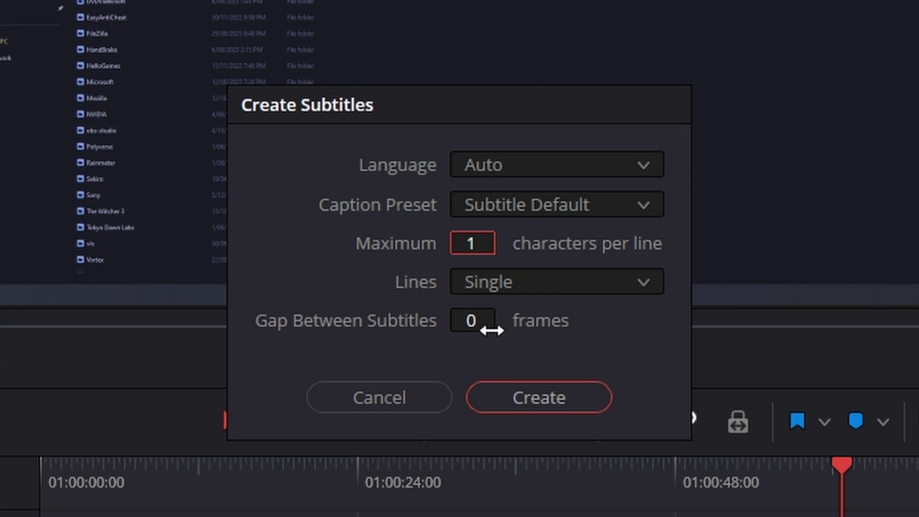
Generate the subtitle track and open Subtitle 1's track-wide style settings
click(562, 404)
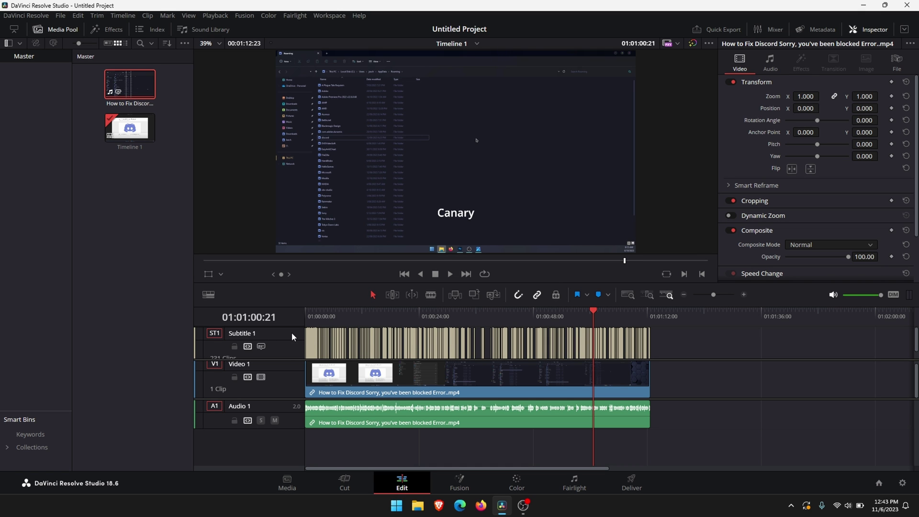
double_click(280, 335)
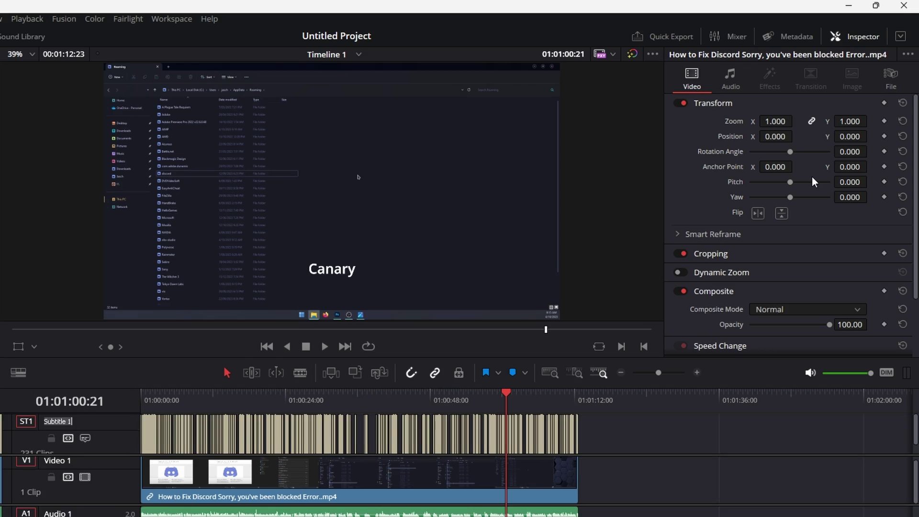
click(851, 40)
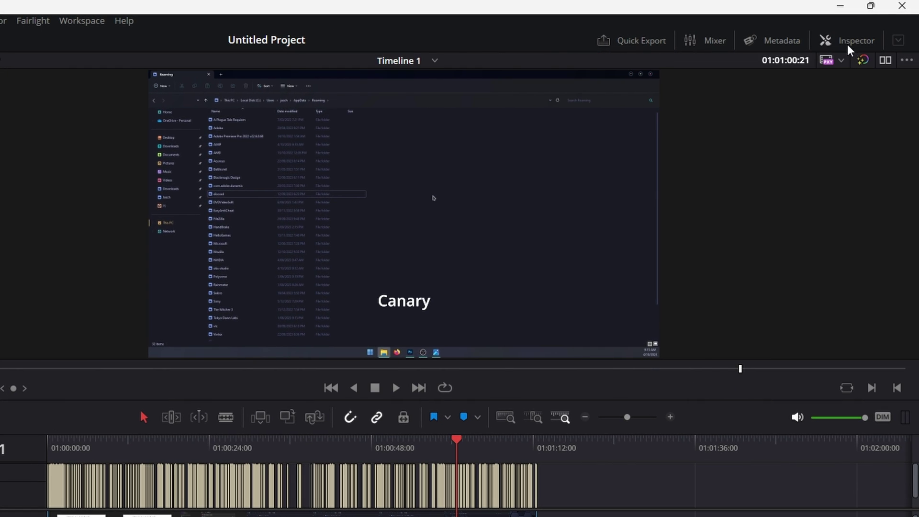
click(848, 41)
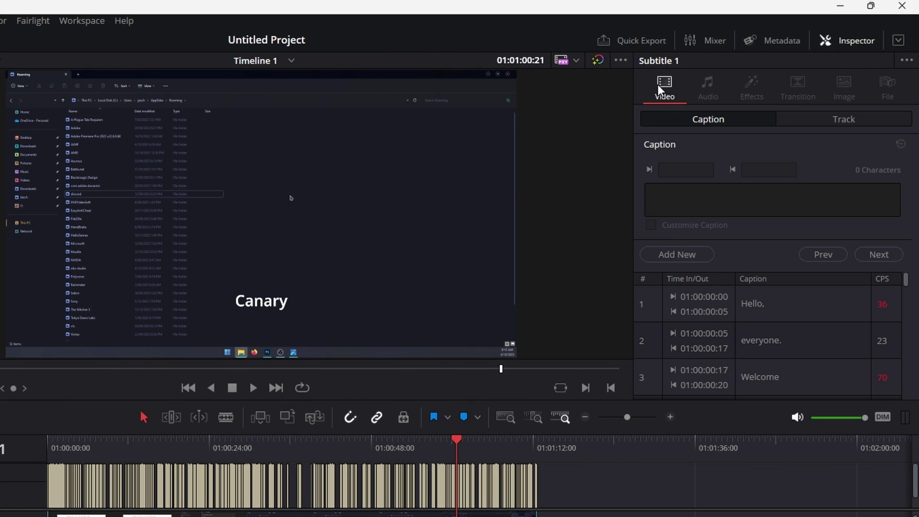
click(841, 121)
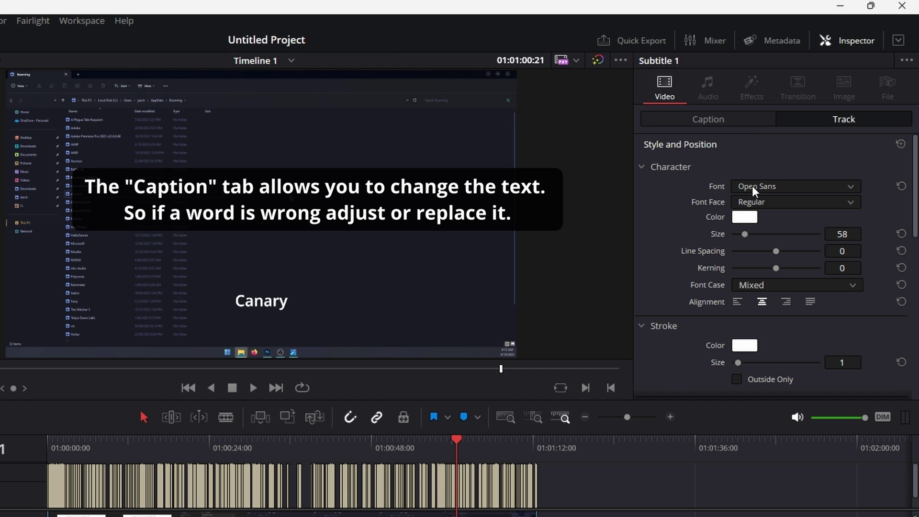
Play back the subtitles, zoom the timeline in, and park the playhead on 'in'
click(253, 388)
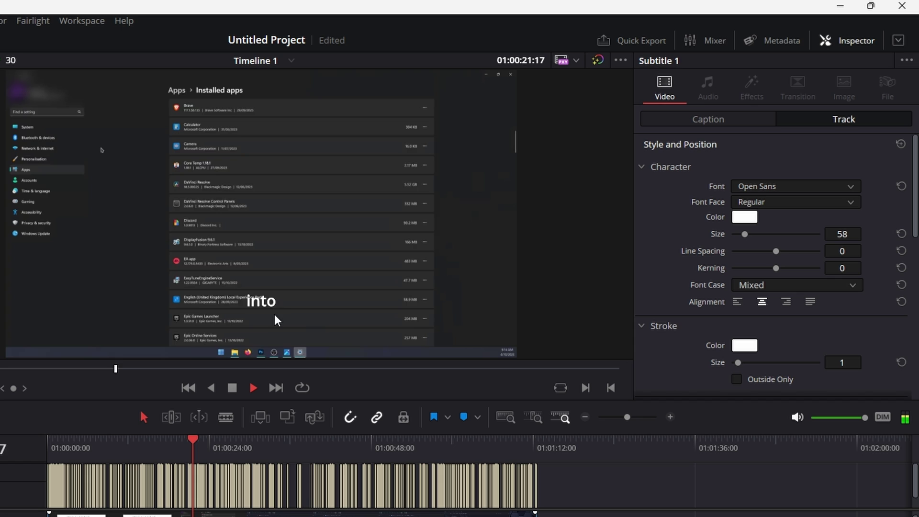
click(232, 387)
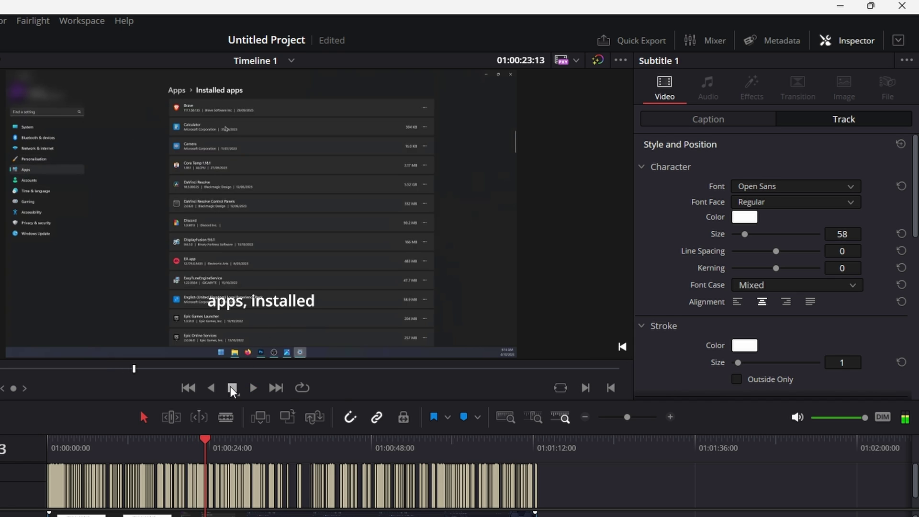
scroll(258, 499, up, 3)
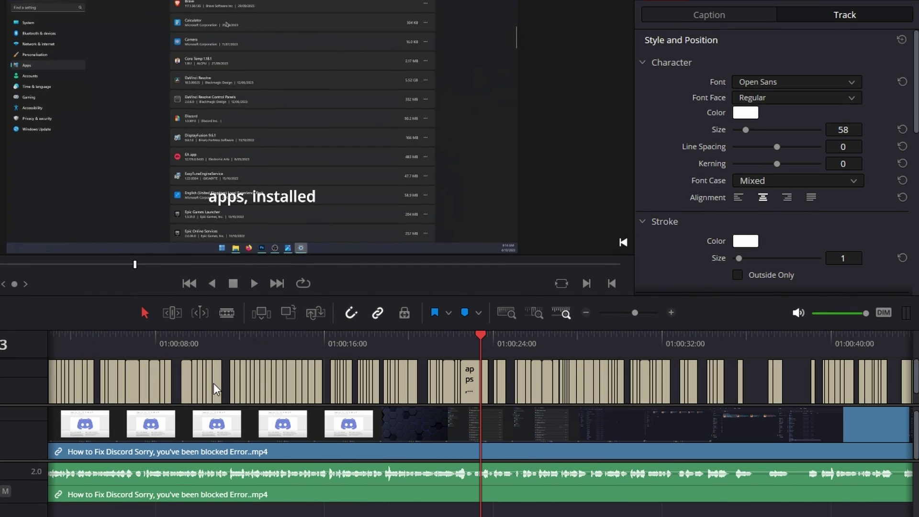
drag(219, 337, 274, 339)
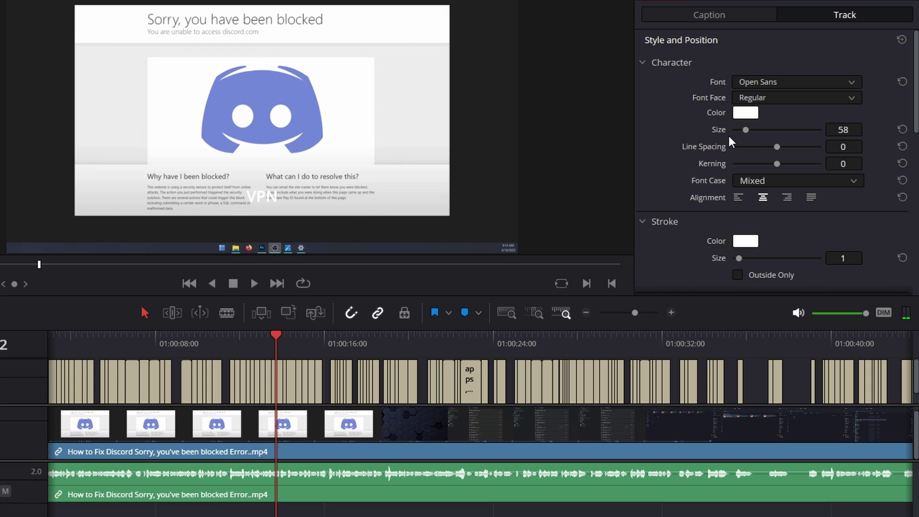
click(389, 344)
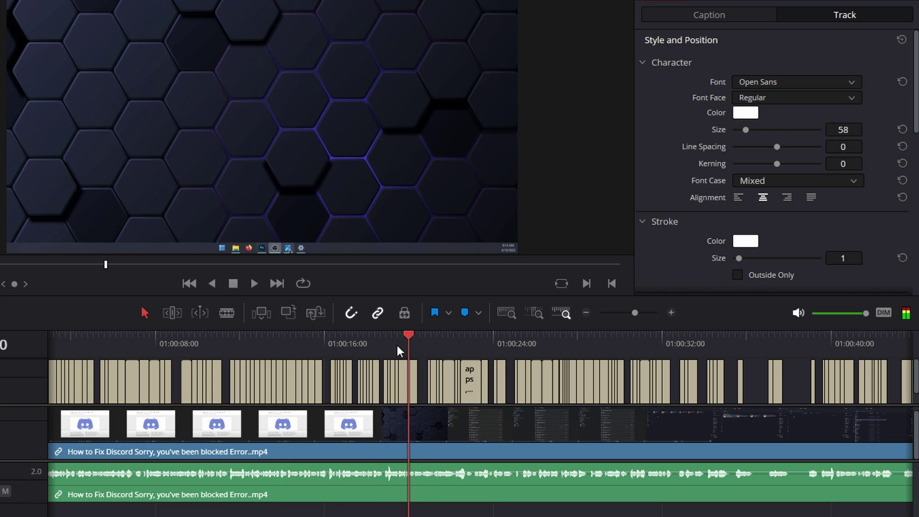
click(398, 347)
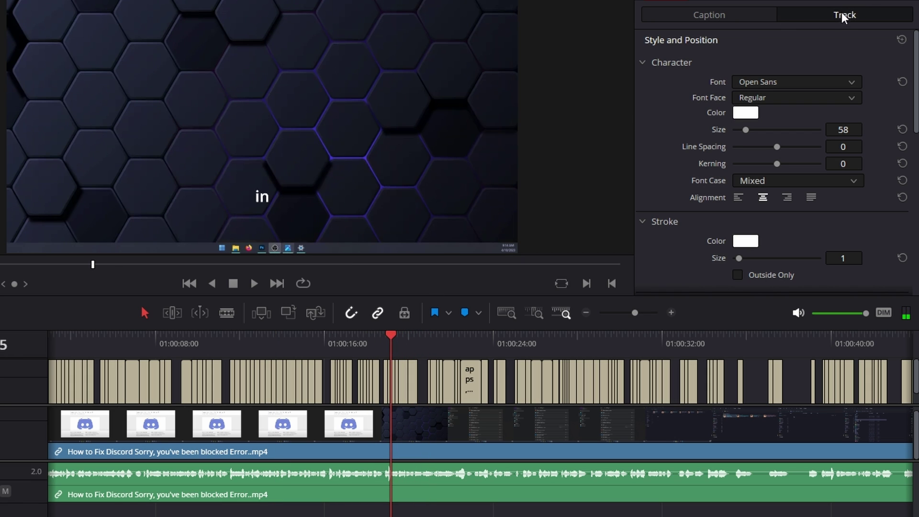
Set the subtitle track font to Komika Axis with text size 235
click(852, 84)
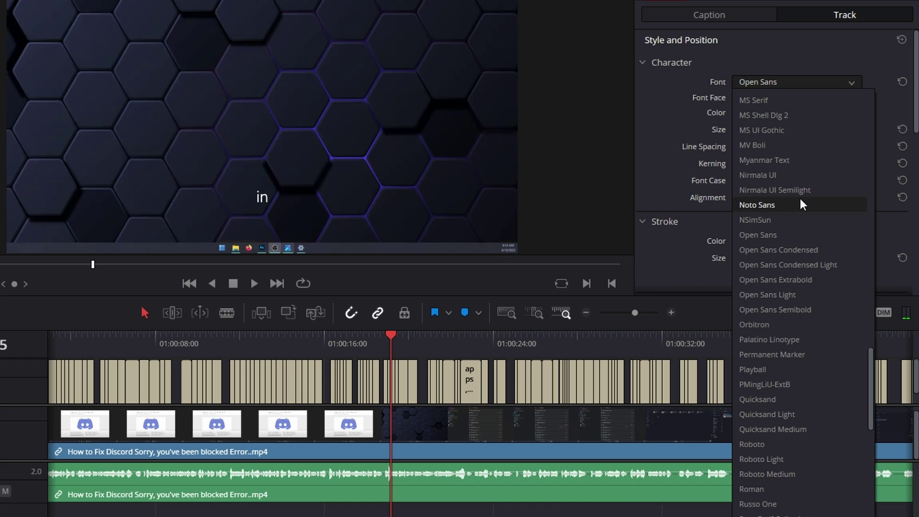
scroll(814, 431, down, 6)
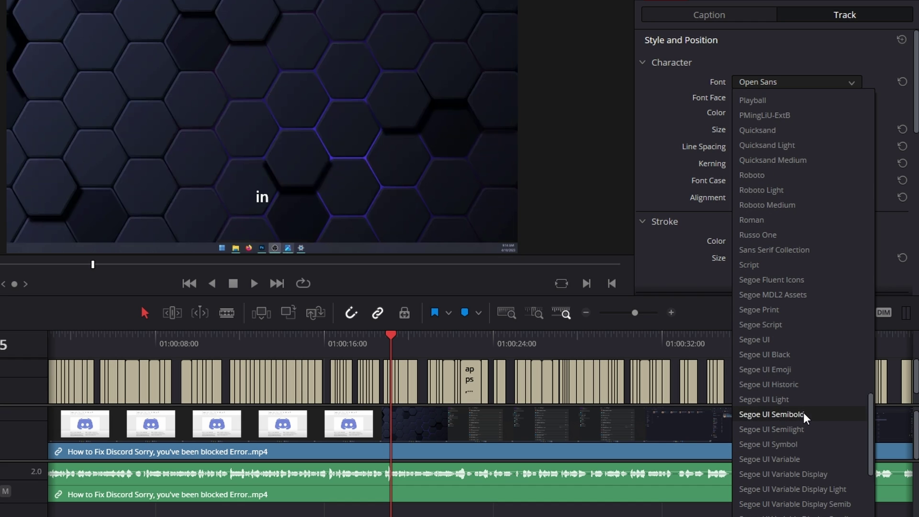
scroll(806, 417, down, 7)
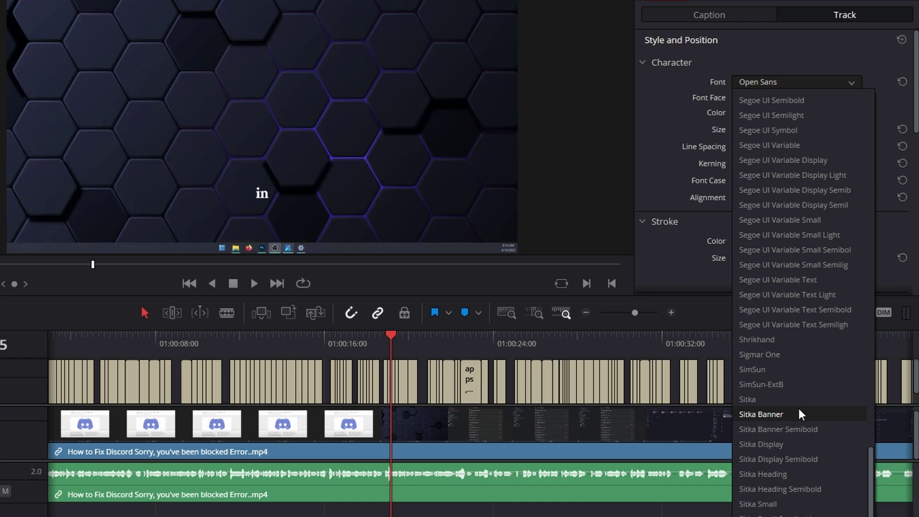
scroll(770, 228, up, 20)
click(770, 221)
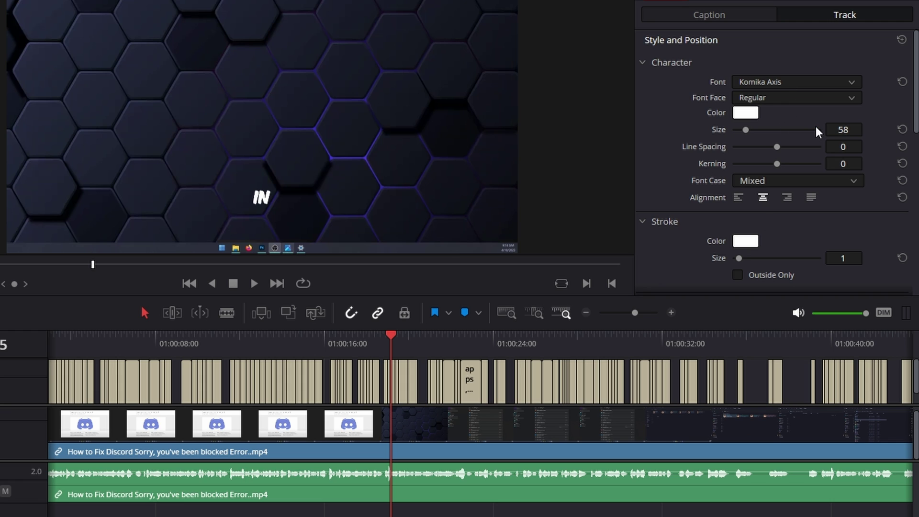
drag(747, 131, 788, 136)
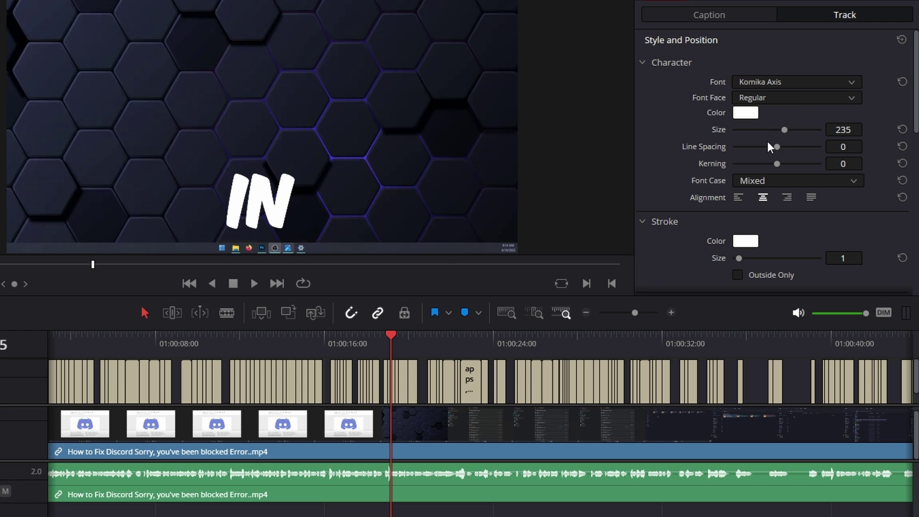
scroll(740, 171, down, 3)
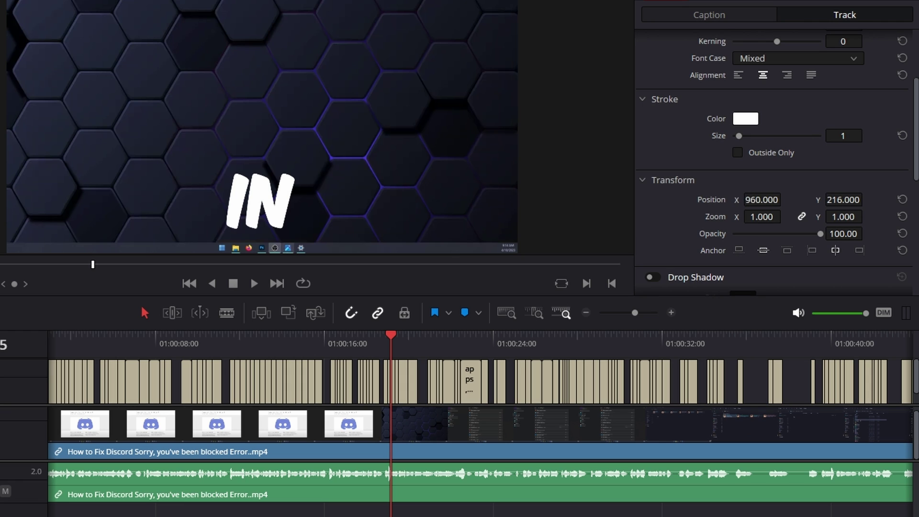
Position the subtitles at X 960, Y 605 near the frame centre
drag(786, 199, 786, 200)
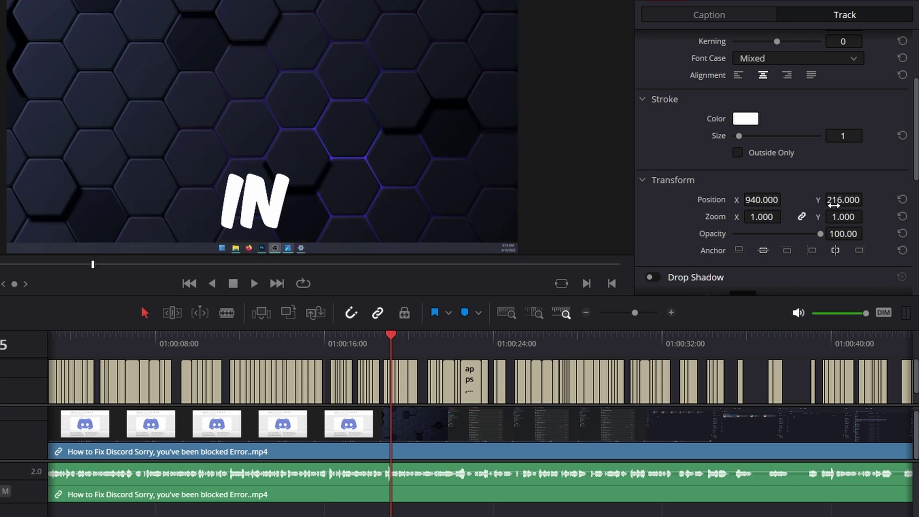
drag(841, 200, 867, 200)
mouse_move(867, 199)
mouse_down()
mouse_move(882, 200)
mouse_move(862, 199)
mouse_up()
click(902, 200)
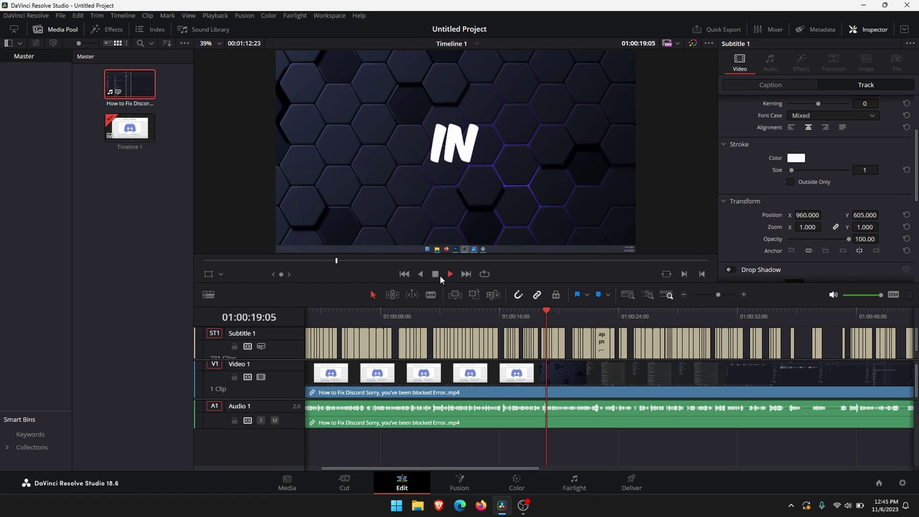
Play the restyled captions, stop at 'APPS,' and step back one second
click(281, 282)
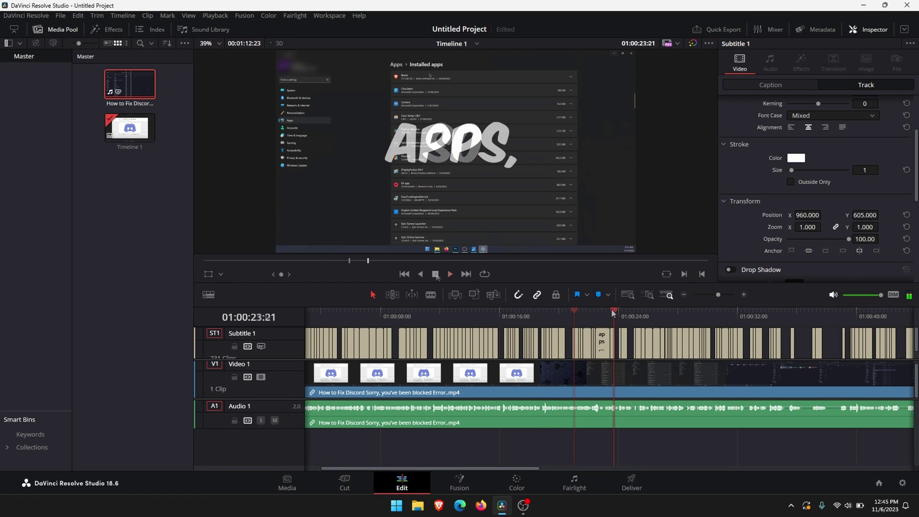
drag(611, 310, 610, 312)
key(shift+Left)
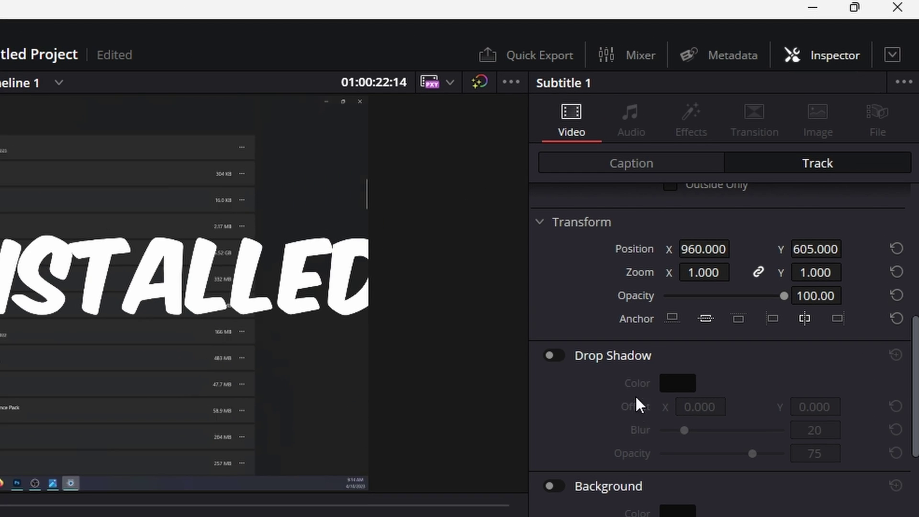
Shrink the subtitle text size from 193 down to 129
scroll(662, 390, up, 5)
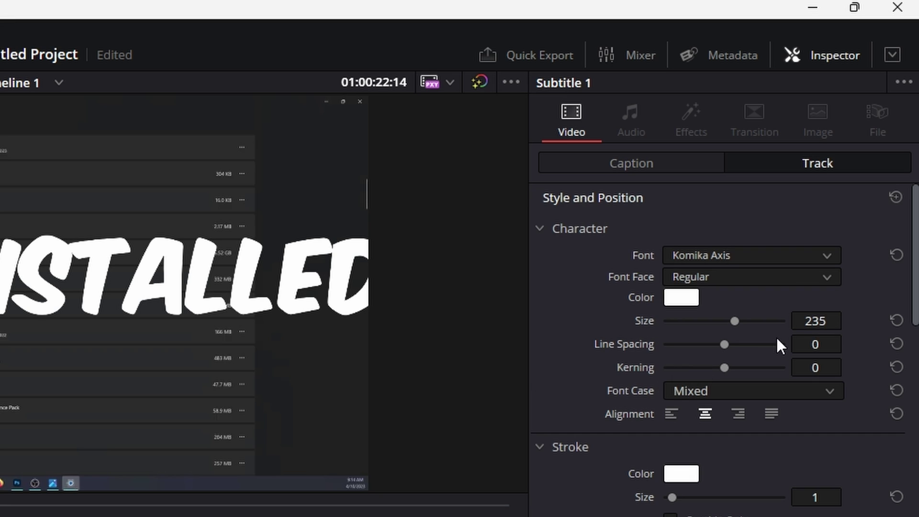
drag(816, 321, 848, 319)
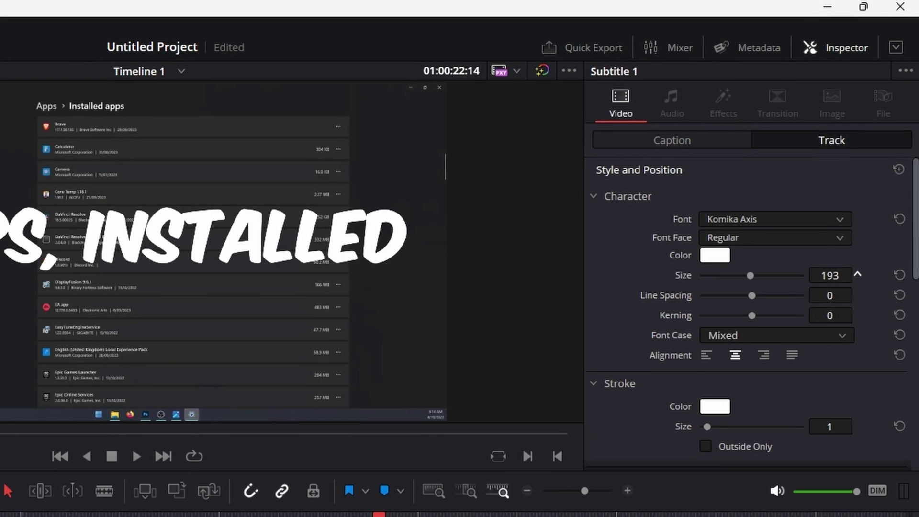
drag(830, 275, 806, 281)
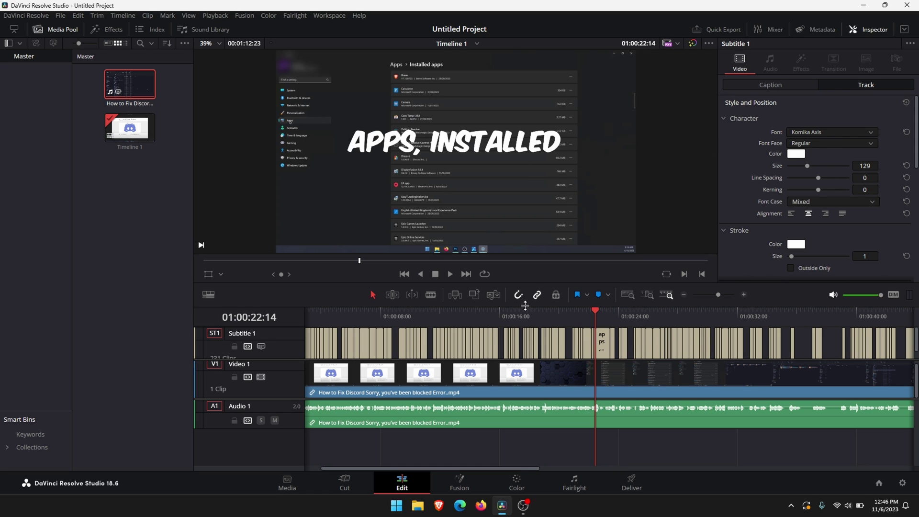
Scrub the timeline to check captions, undoing an accidental deletion of subtitle clips
drag(485, 314, 587, 312)
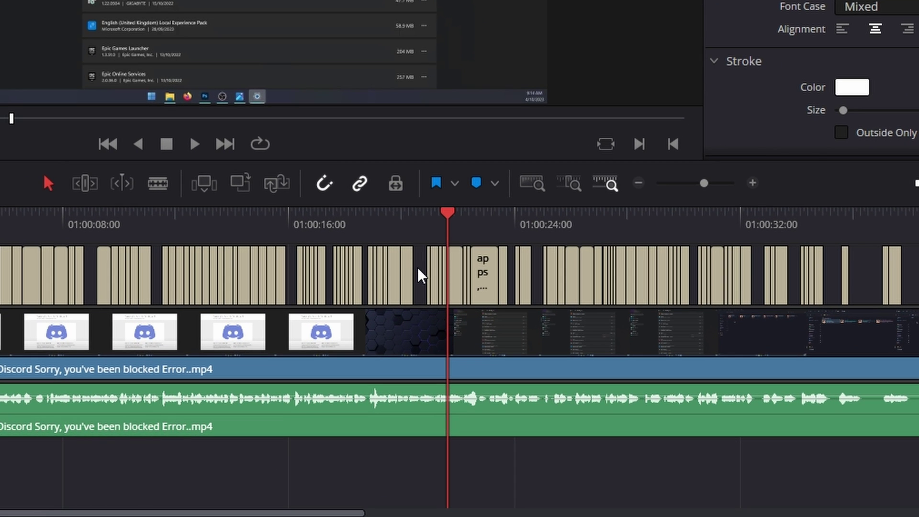
drag(417, 268, 368, 285)
key(BackSpace)
key(ctrl+z)
drag(384, 224, 438, 223)
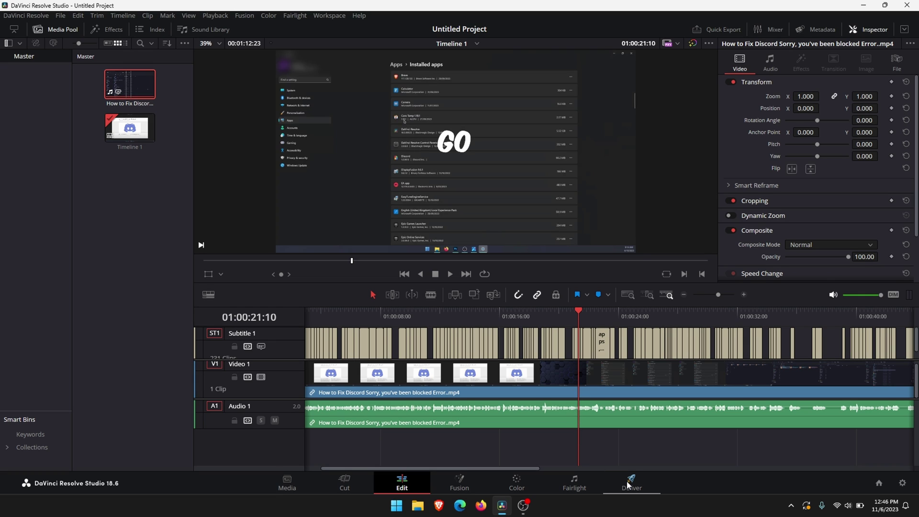
Go to the Deliver page and expand Subtitle Settings at the bottom of Render Settings
click(630, 483)
scroll(163, 323, down, 10)
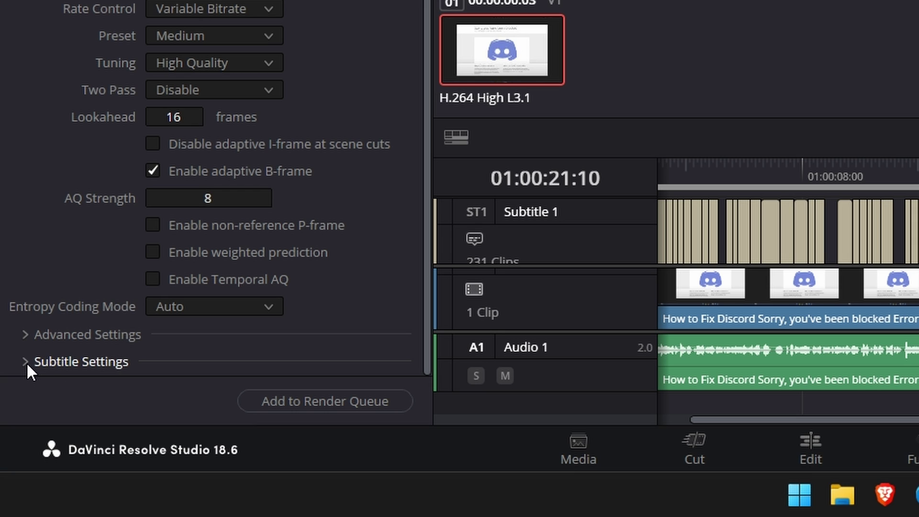
click(26, 362)
scroll(134, 332, down, 4)
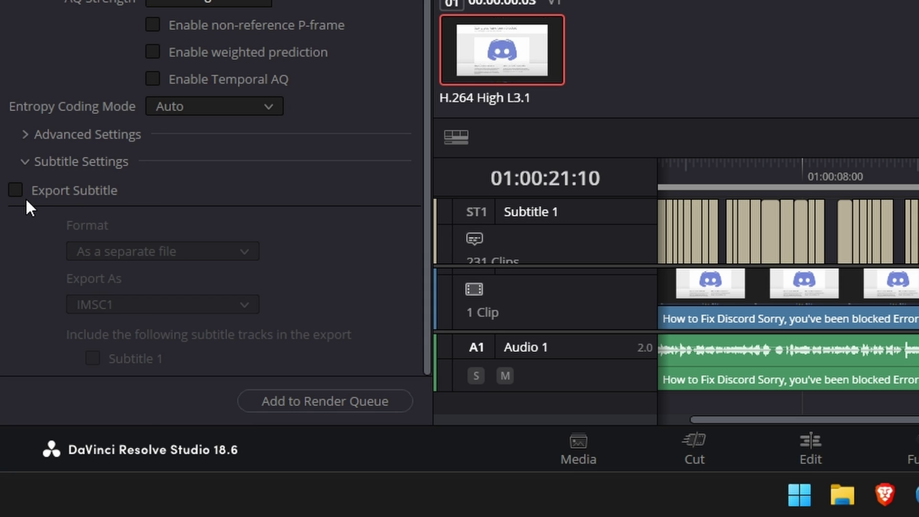
Enable Export Subtitle with the format set to Burn into video
click(16, 188)
click(228, 254)
click(145, 319)
Add the job to the Render Queue, save it, and minimize Resolve
click(306, 401)
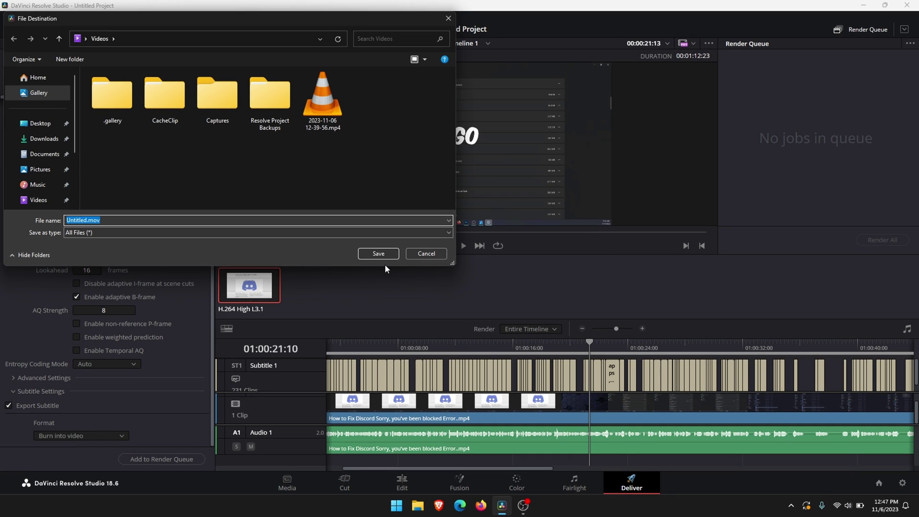
click(380, 254)
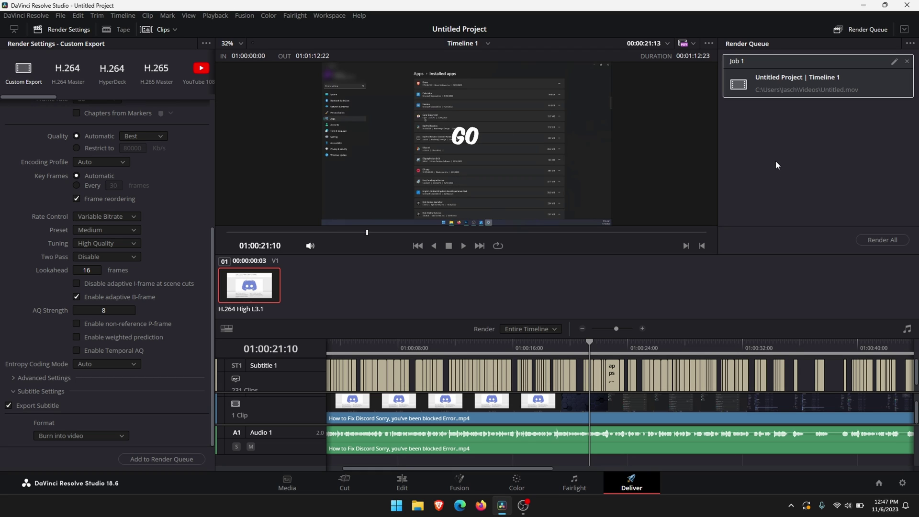
click(865, 5)
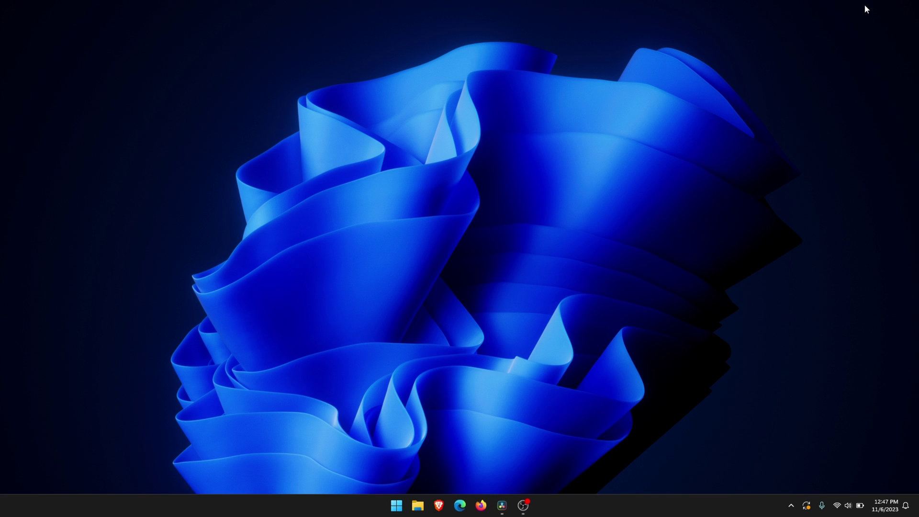